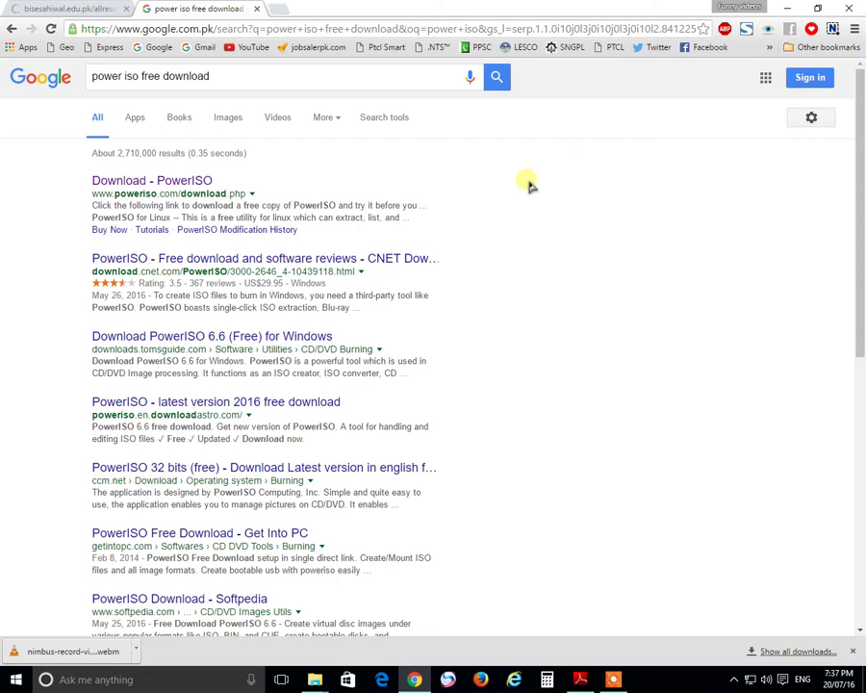
Look through the contents of the Windows 7 folder on the desktop, then close it.
{"action": "left_click", "coordinate": [787, 8]}
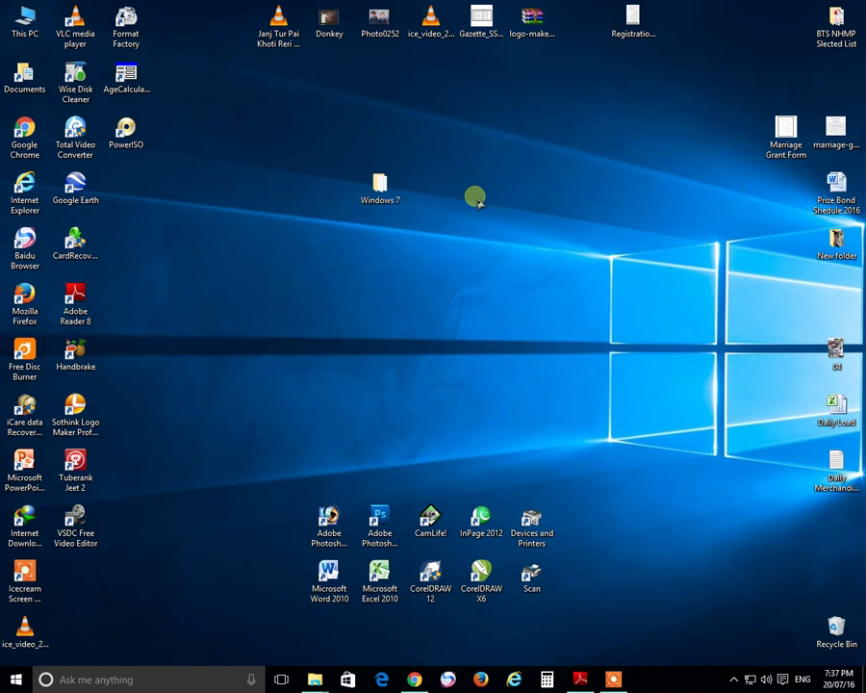
{"action": "double_click", "coordinate": [380, 185]}
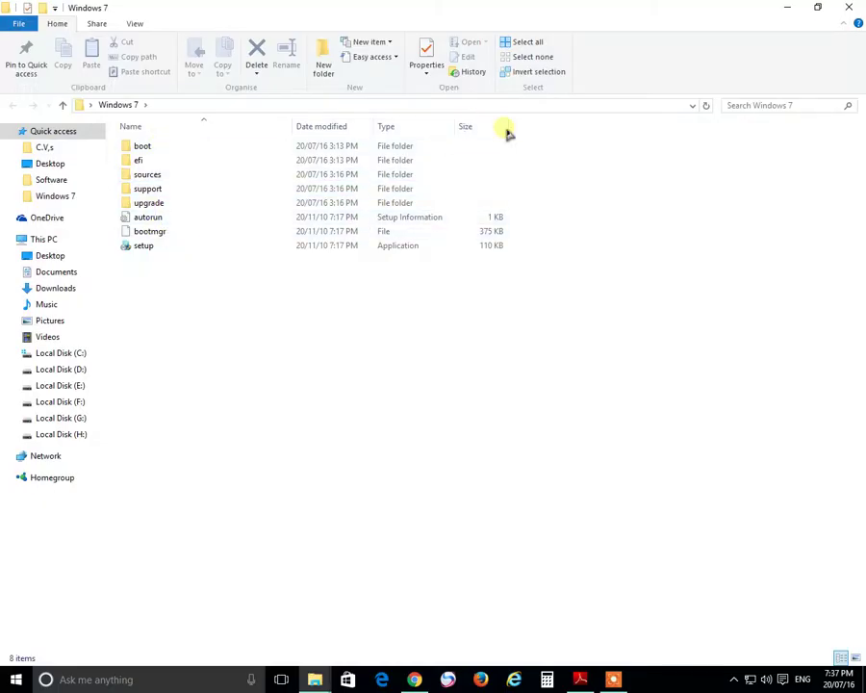
{"action": "left_click", "coordinate": [849, 8]}
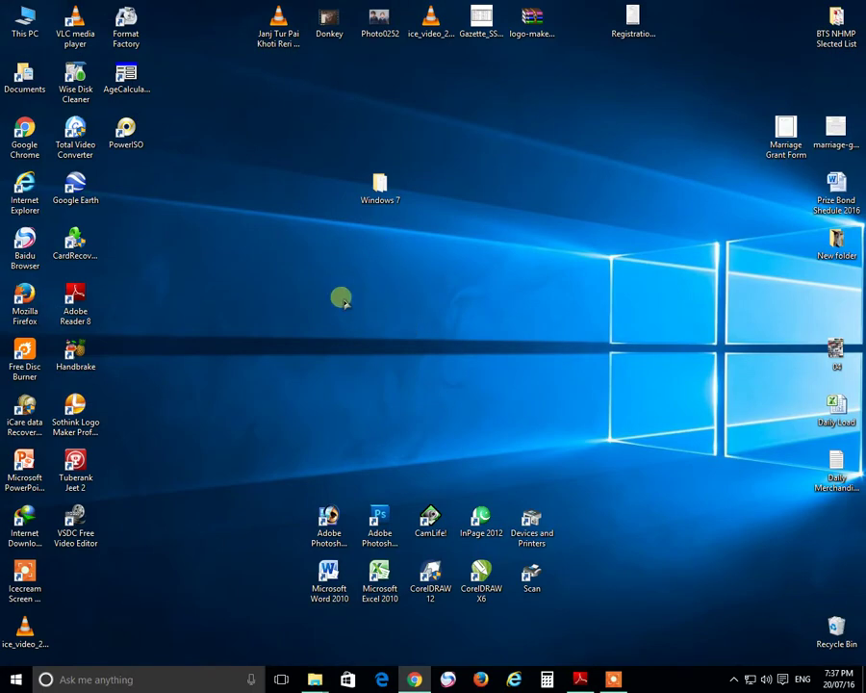
{"action": "key", "text": "alt+Tab"}
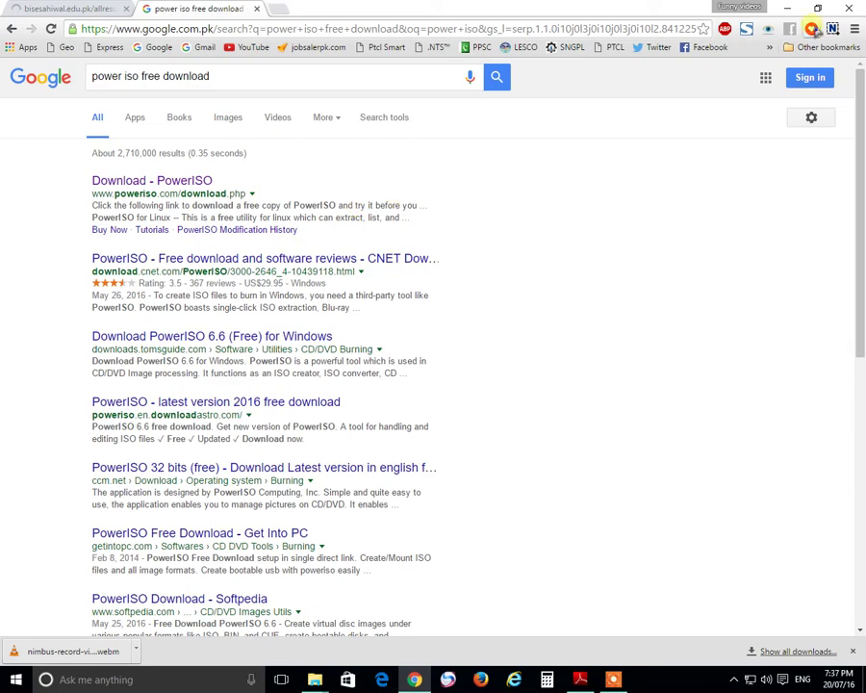
{"action": "left_click", "coordinate": [788, 8]}
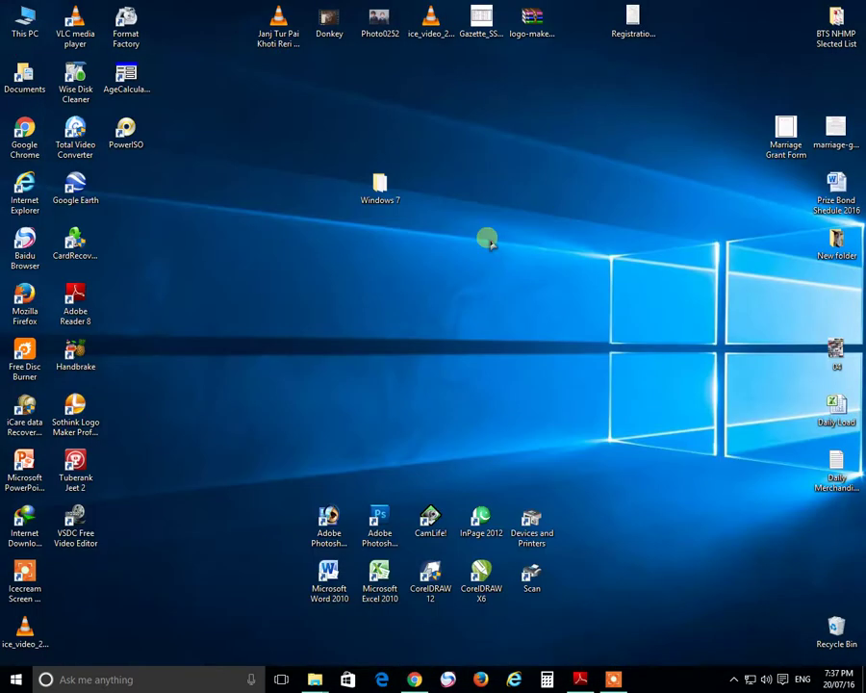
{"action": "right_click", "coordinate": [224, 165]}
{"action": "left_click", "coordinate": [278, 205]}
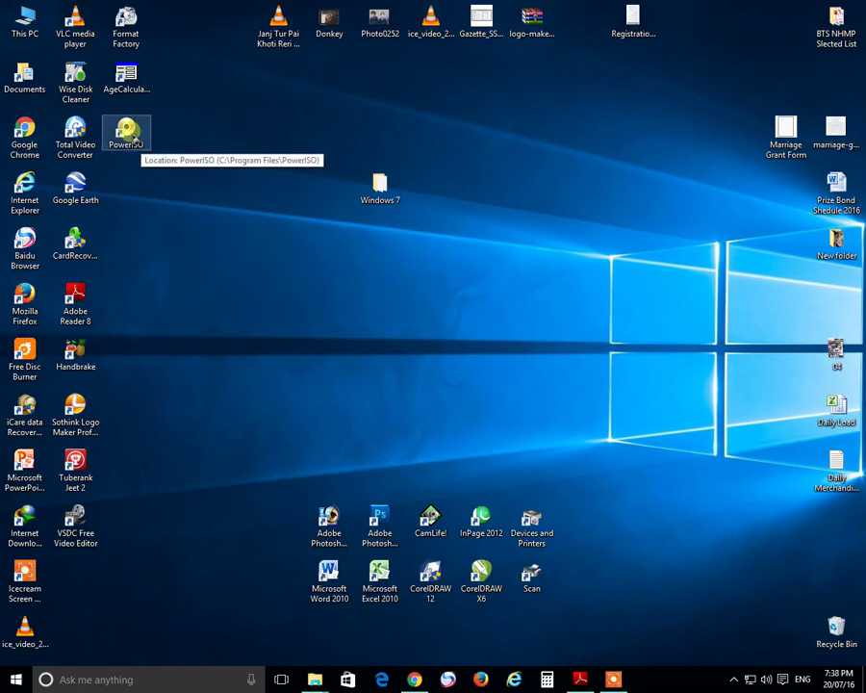
Open PowerISO and browse to the desktop's Windows 7 folder to add files and folders.
{"action": "double_click", "coordinate": [126, 133]}
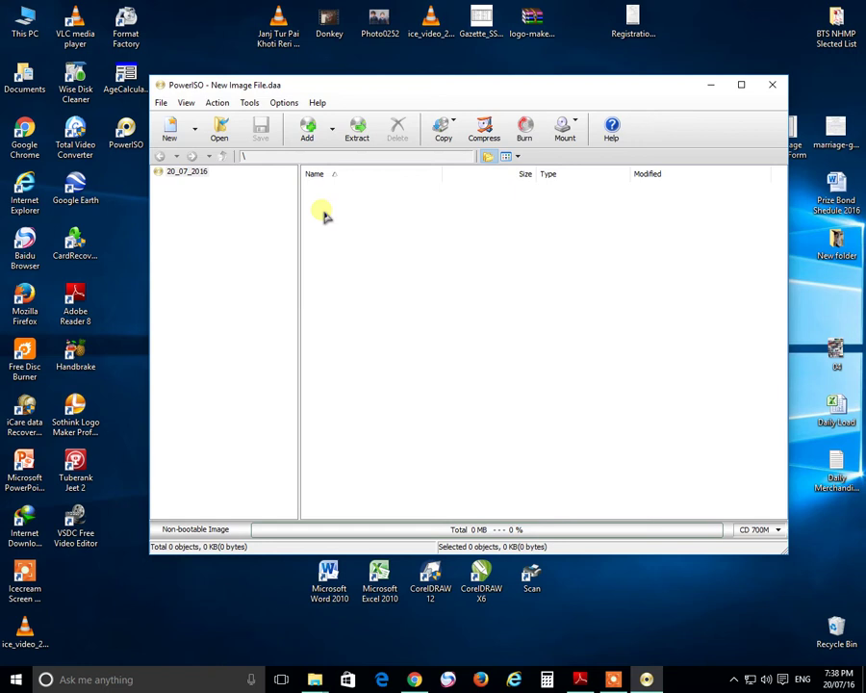
{"action": "left_click", "coordinate": [332, 131]}
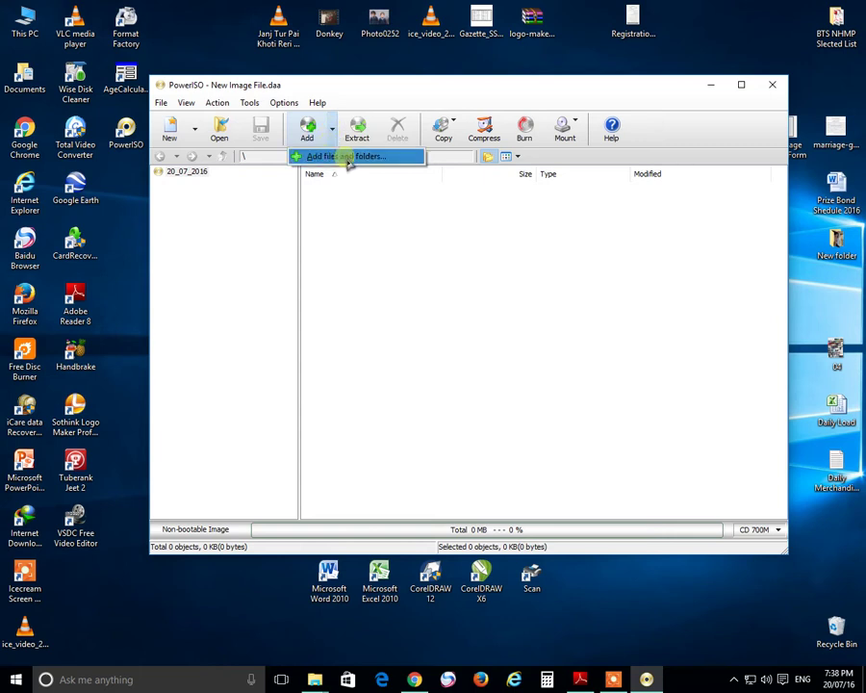
{"action": "left_click", "coordinate": [368, 159]}
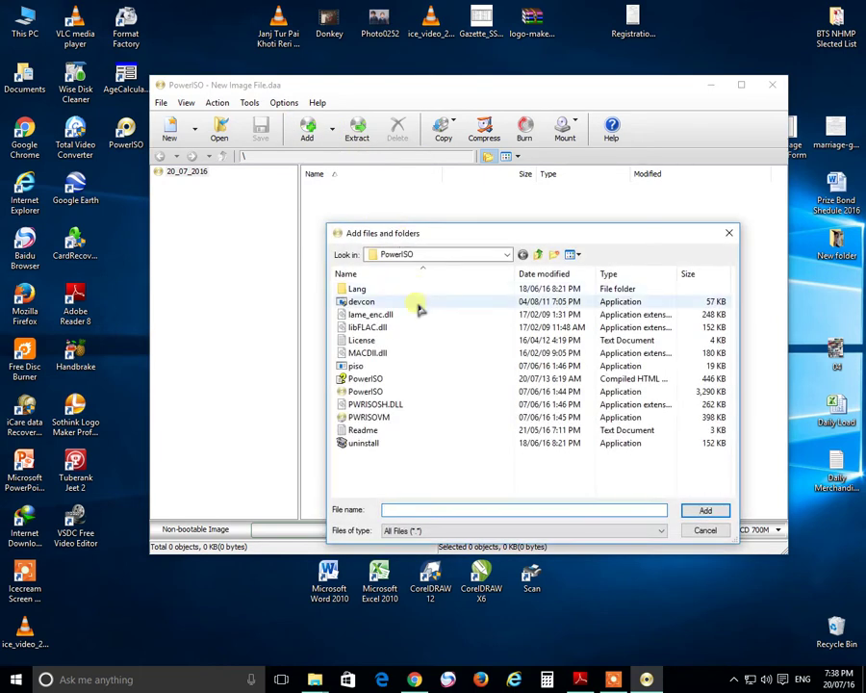
{"action": "left_click", "coordinate": [459, 255]}
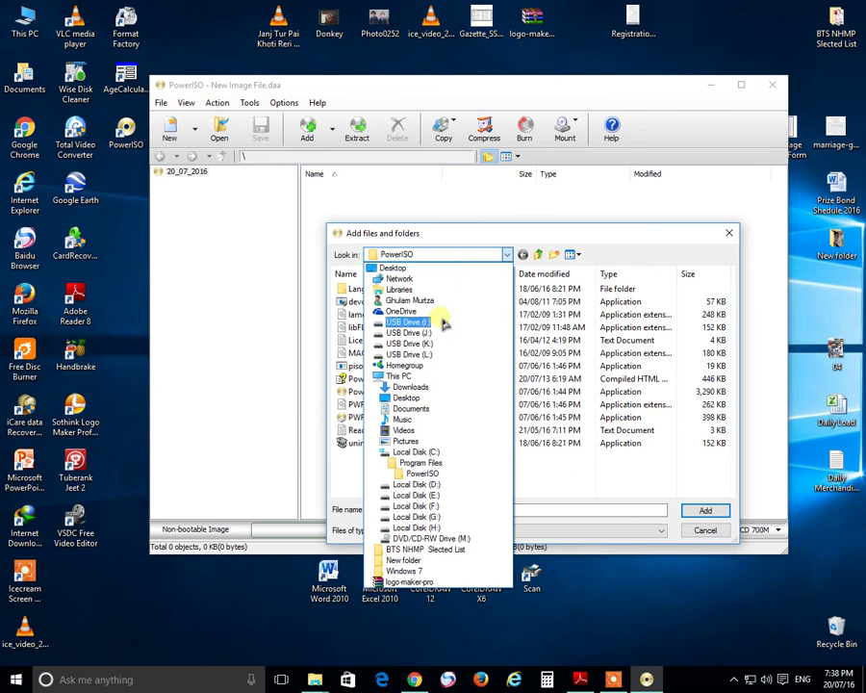
{"action": "left_click", "coordinate": [412, 398]}
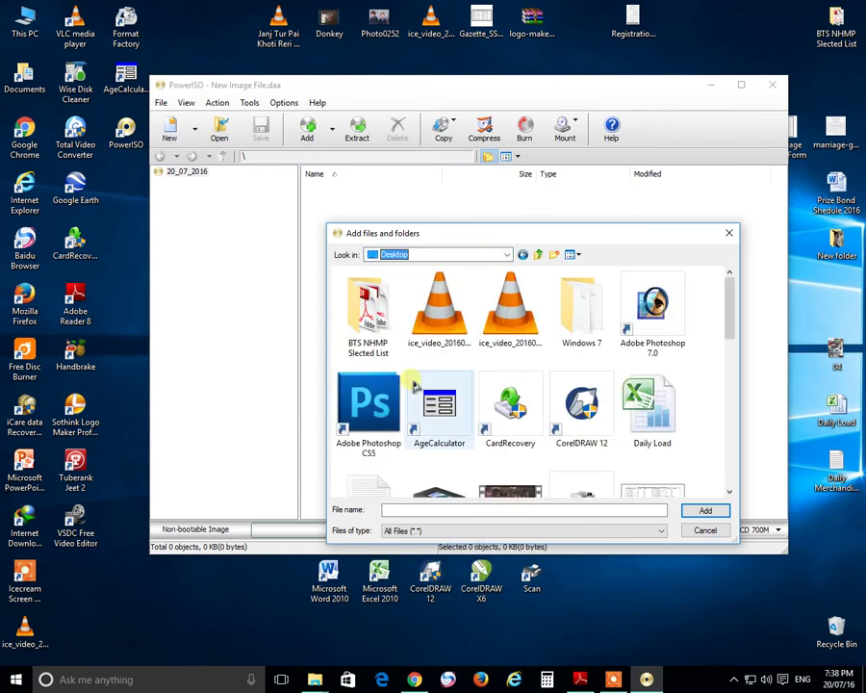
{"action": "double_click", "coordinate": [584, 317]}
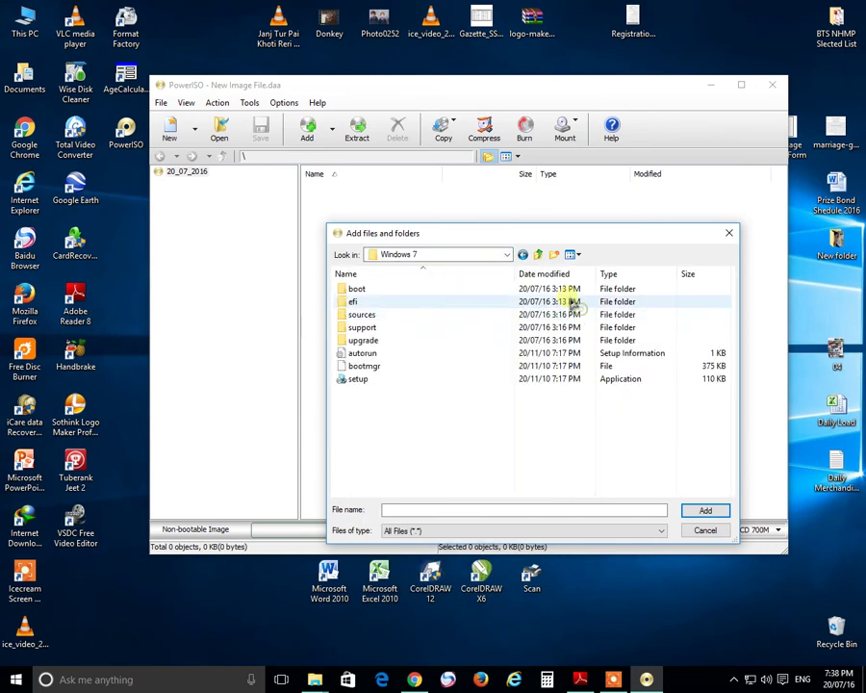
Add all folders and files inside the Windows 7 folder to a PowerISO image file.
{"action": "left_click_drag", "start_coordinate": [376, 416], "coordinate": [366, 301]}
{"action": "right_click", "coordinate": [365, 297]}
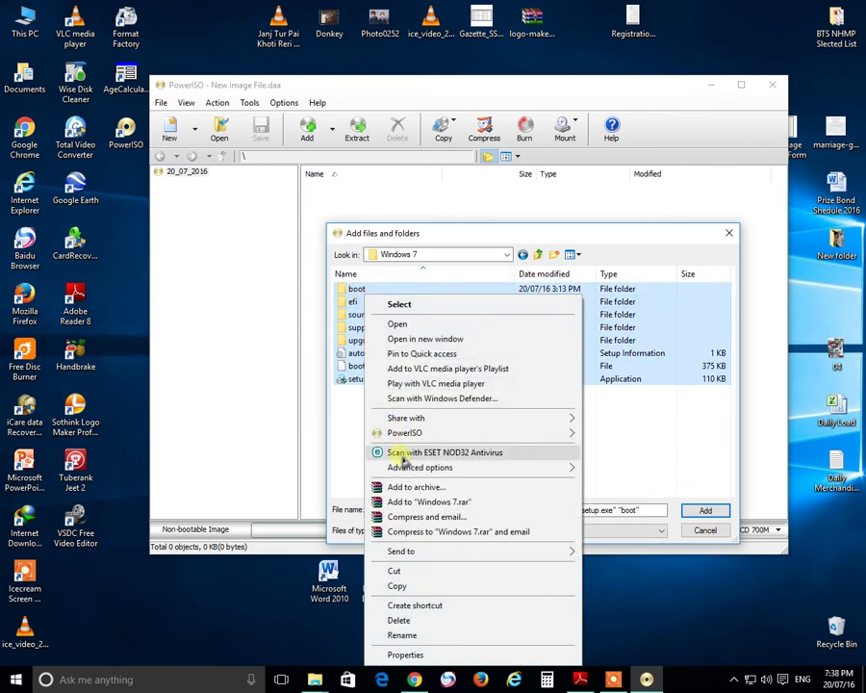
{"action": "mouse_move", "coordinate": [408, 438]}
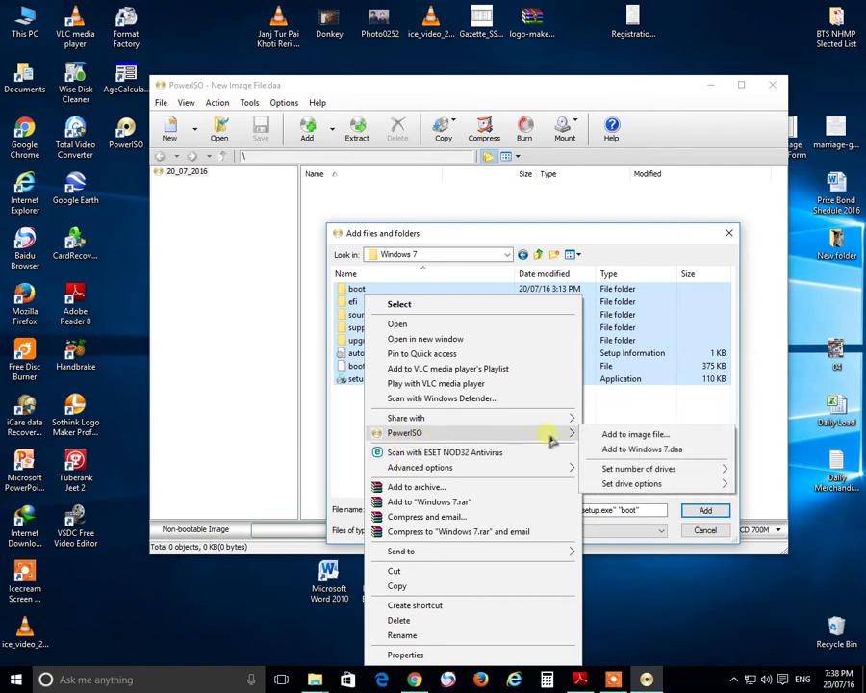
{"action": "left_click", "coordinate": [644, 438]}
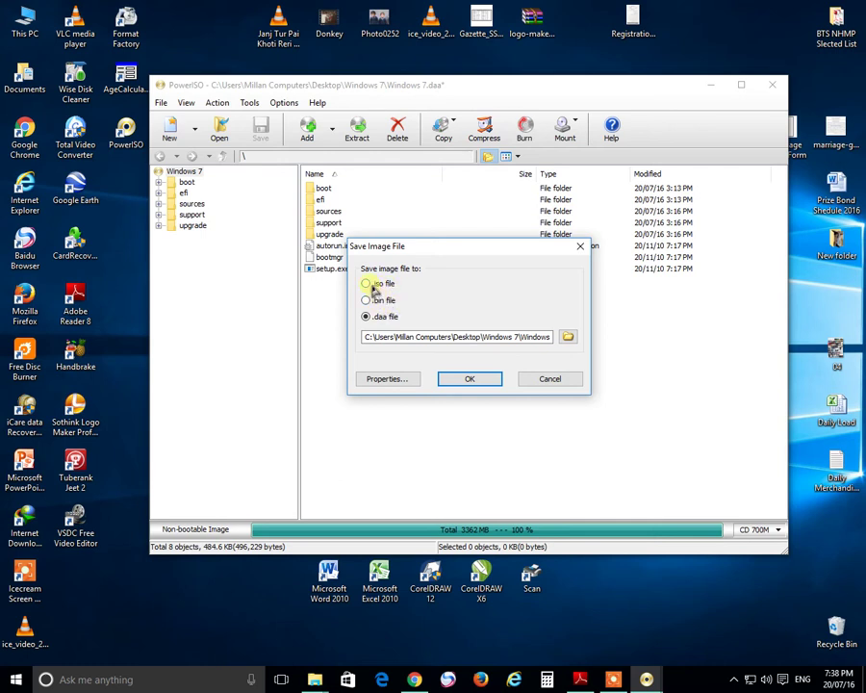
Save the image as an .iso file with the compression method set to Better.
{"action": "left_click", "coordinate": [367, 285]}
{"action": "left_click", "coordinate": [389, 379]}
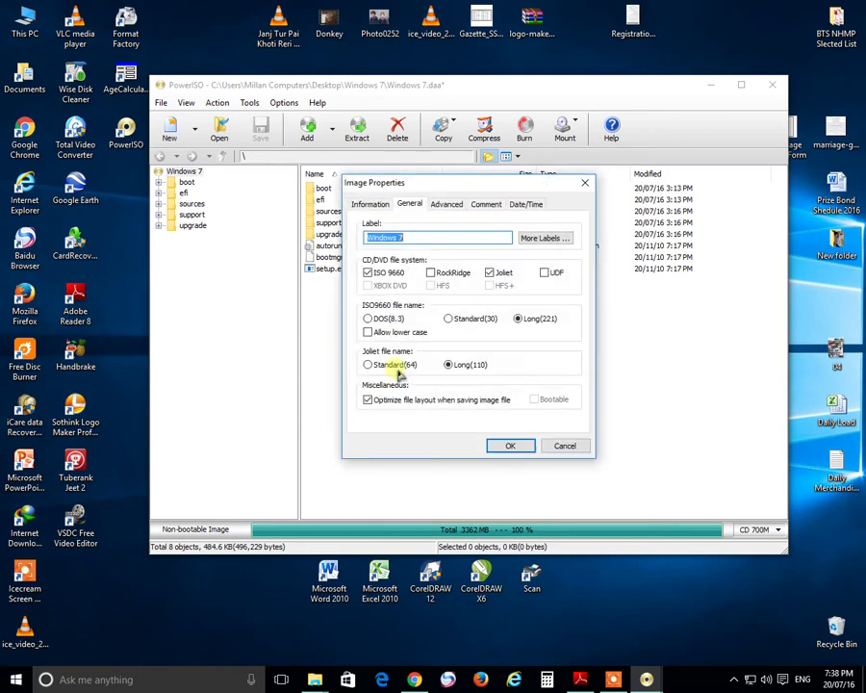
{"action": "left_click", "coordinate": [445, 211]}
{"action": "left_click", "coordinate": [516, 236]}
{"action": "left_click", "coordinate": [495, 256]}
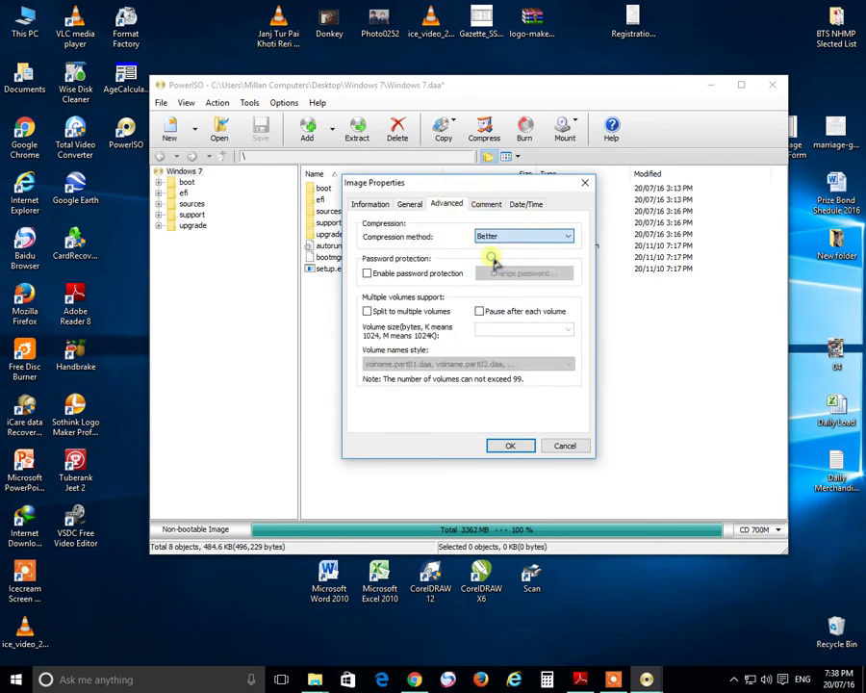
{"action": "left_click", "coordinate": [511, 447]}
{"action": "left_click", "coordinate": [481, 379]}
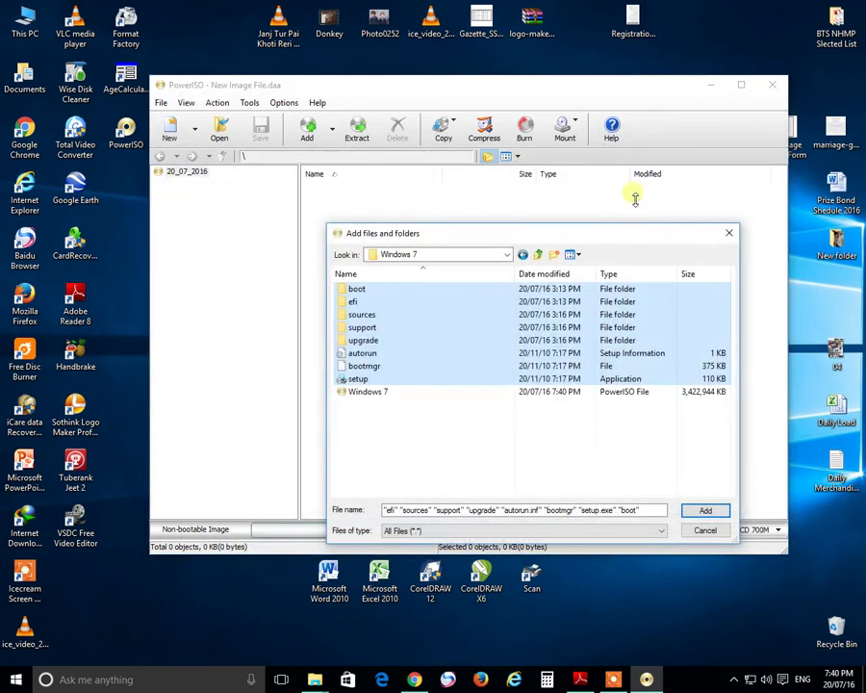
Cancel adding files and folders and close PowerISO.
{"action": "left_click", "coordinate": [464, 405]}
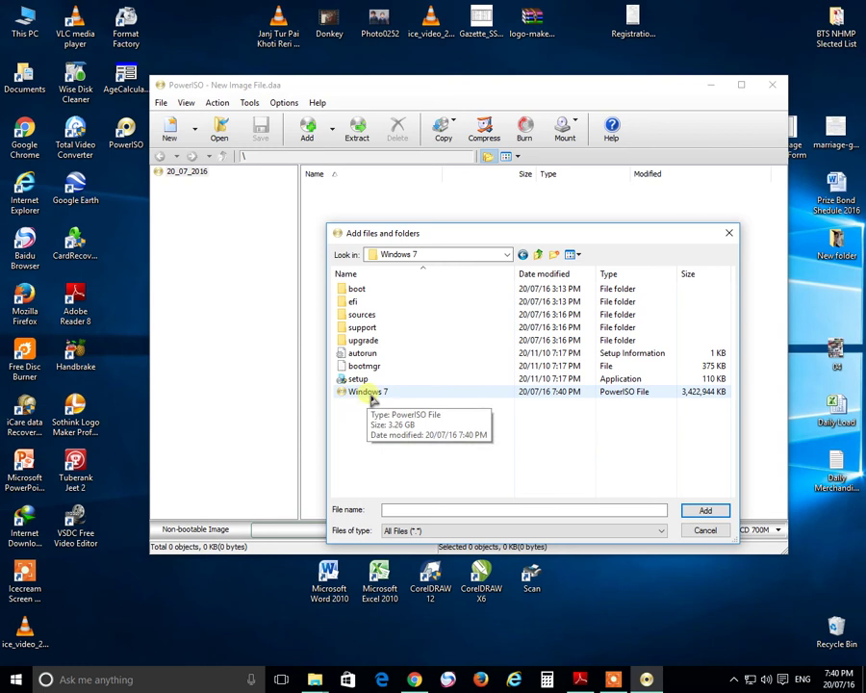
{"action": "left_click", "coordinate": [710, 531]}
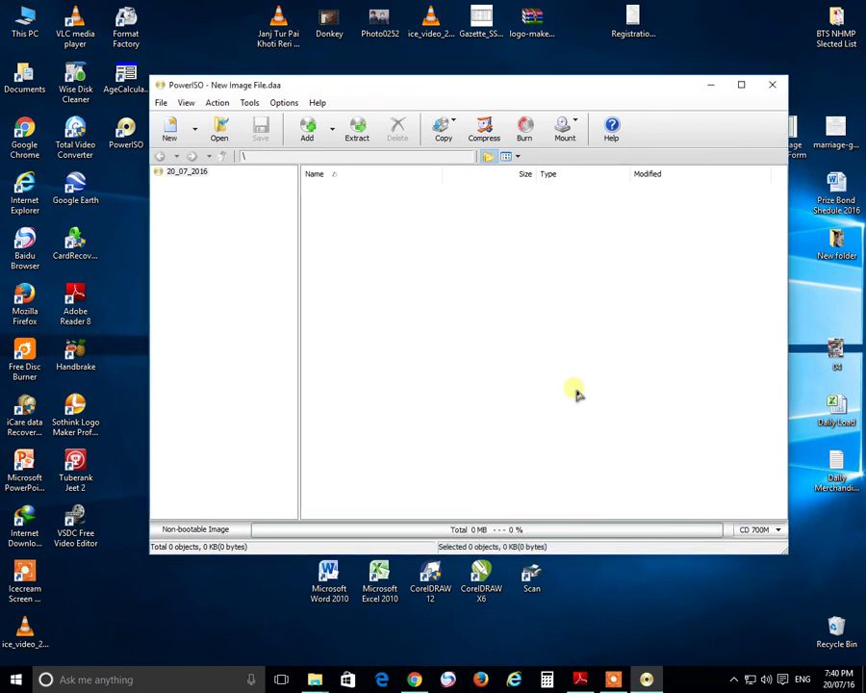
{"action": "left_click", "coordinate": [773, 86]}
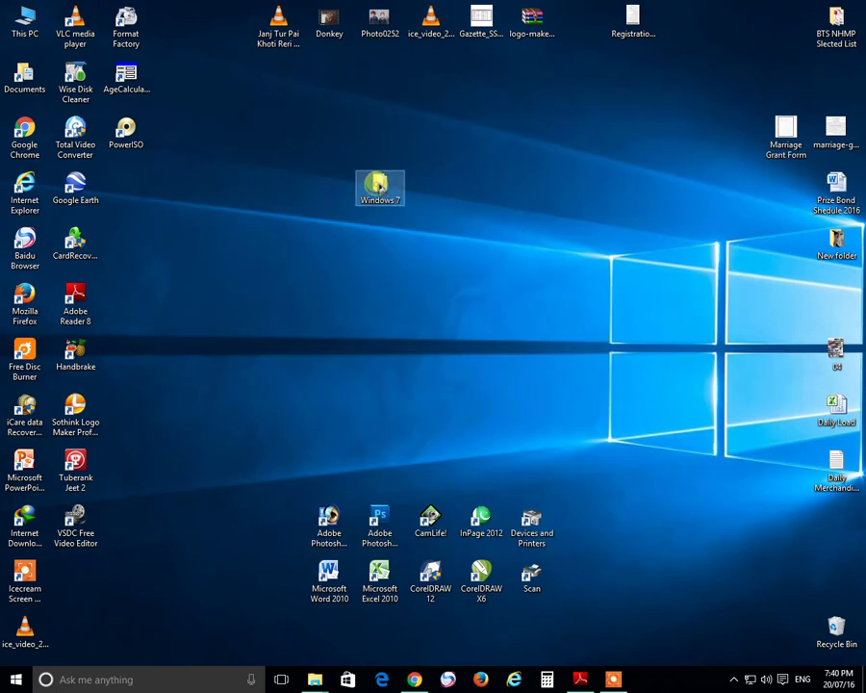
Check the desktop's Windows 7 folder for the saved Windows 7 image file and minimize the folder window.
{"action": "mouse_move", "coordinate": [379, 183]}
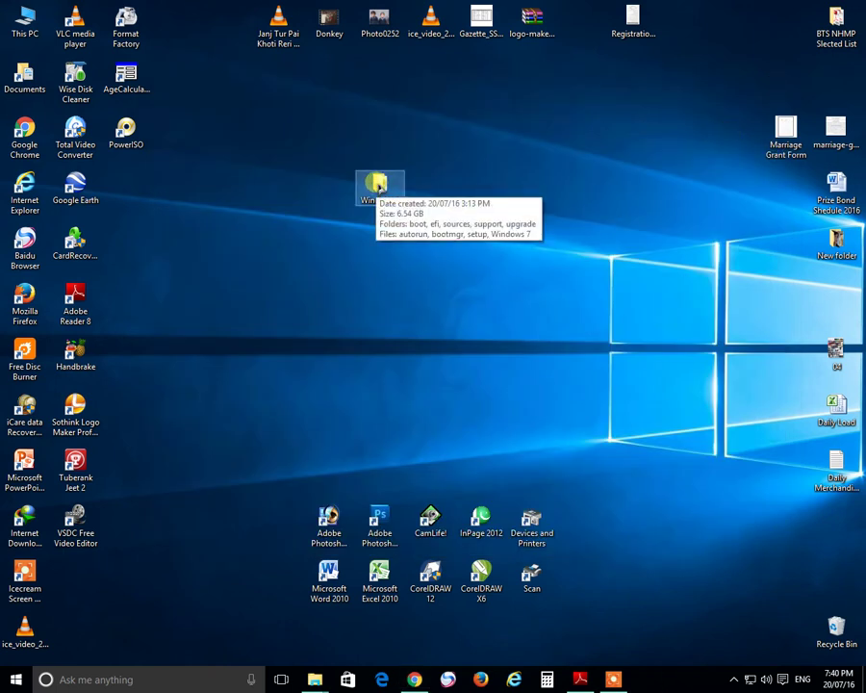
{"action": "double_click", "coordinate": [379, 183]}
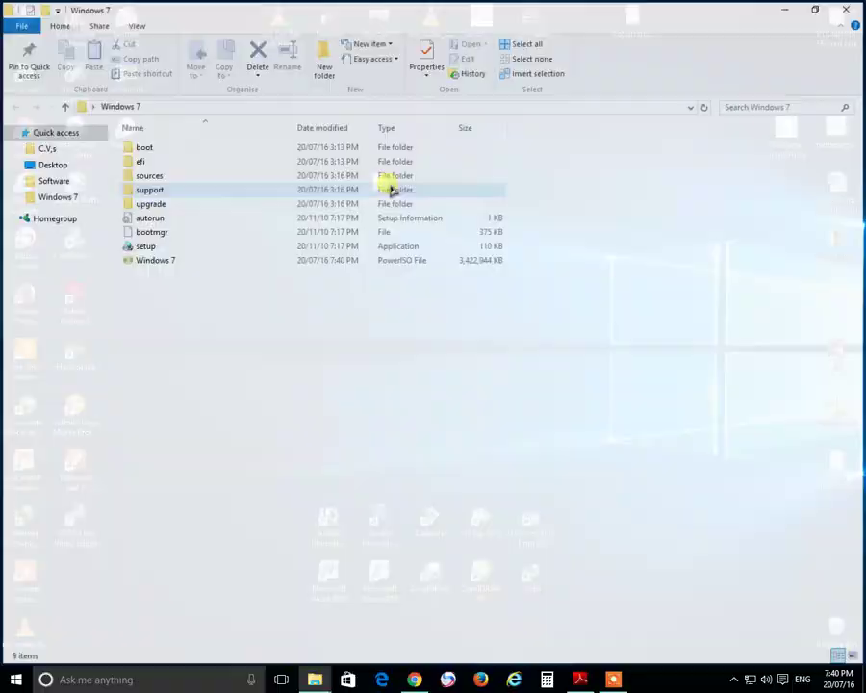
{"action": "left_click", "coordinate": [159, 260]}
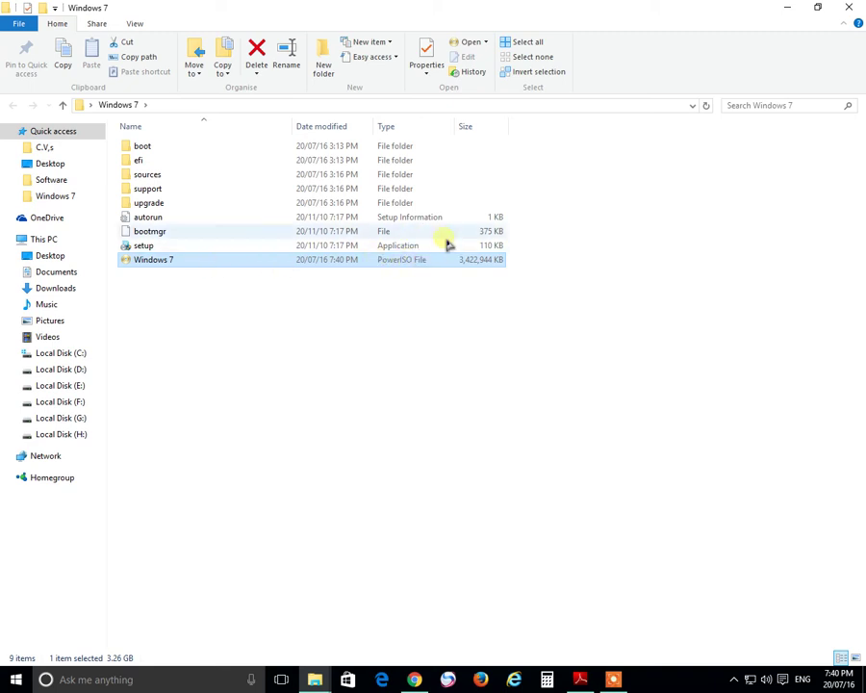
{"action": "left_click", "coordinate": [788, 7]}
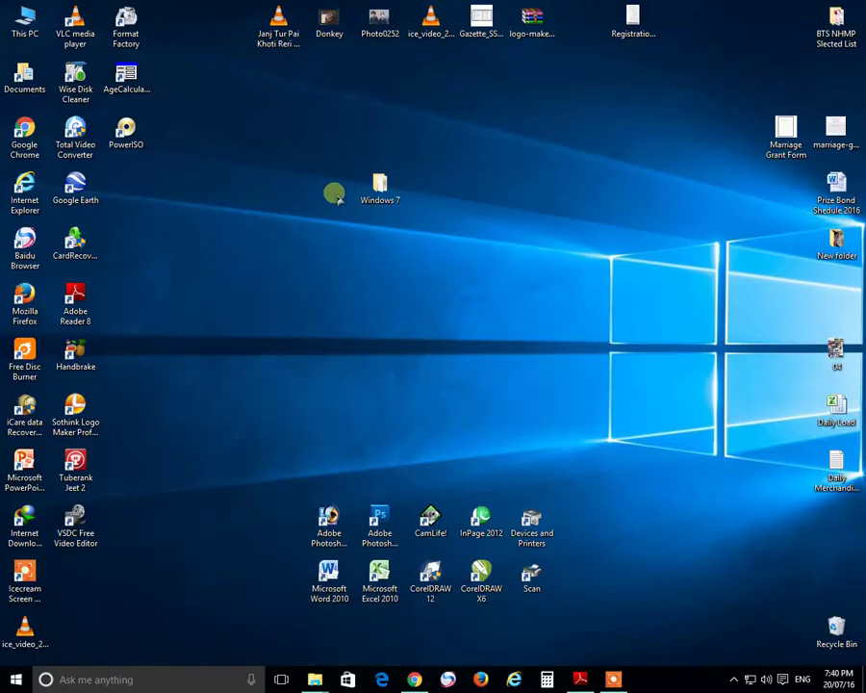
Reopen PowerISO and launch its Create bootable USB drive tool with administrator rights.
{"action": "left_click", "coordinate": [125, 133]}
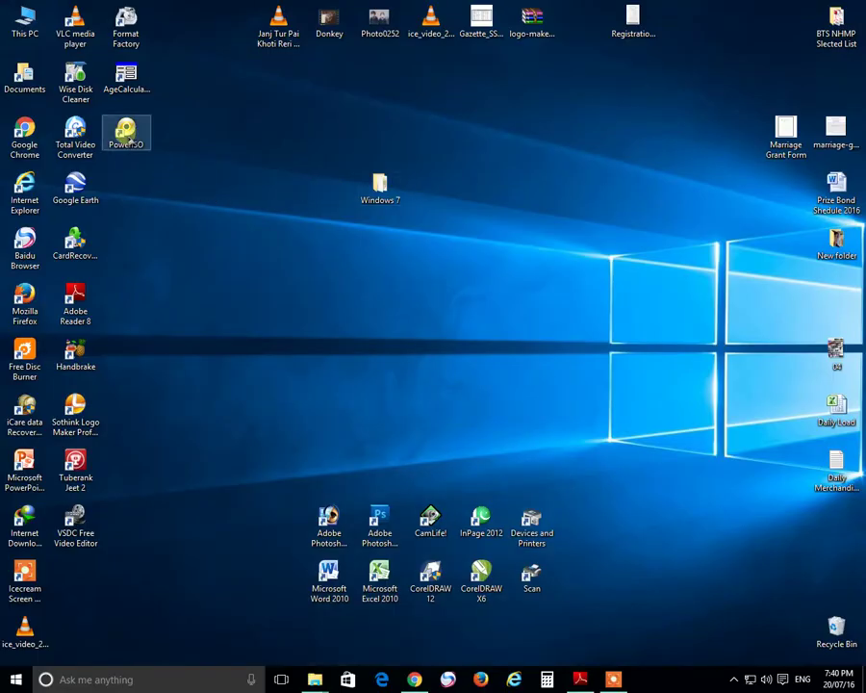
{"action": "double_click", "coordinate": [125, 134]}
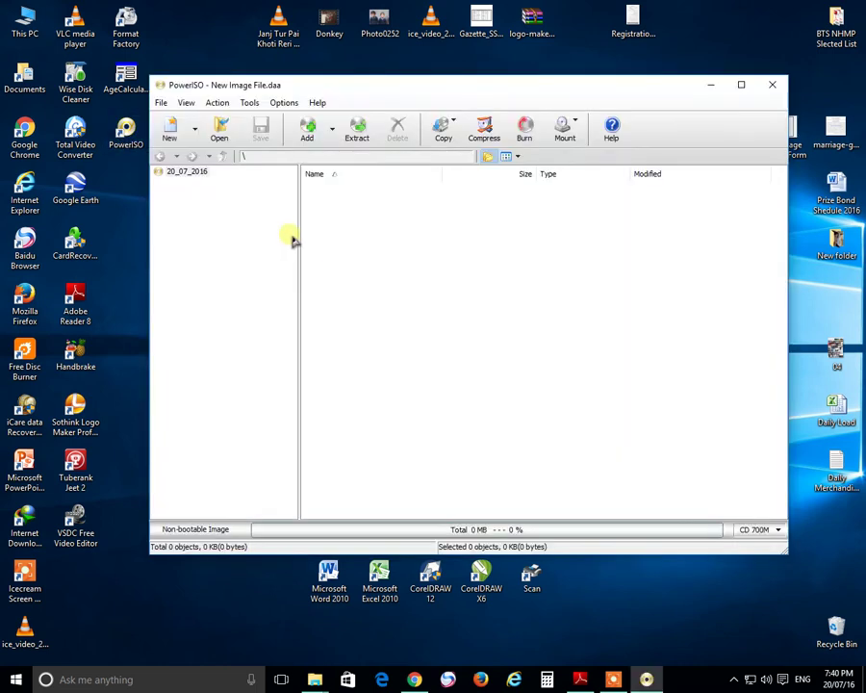
{"action": "left_click", "coordinate": [253, 104]}
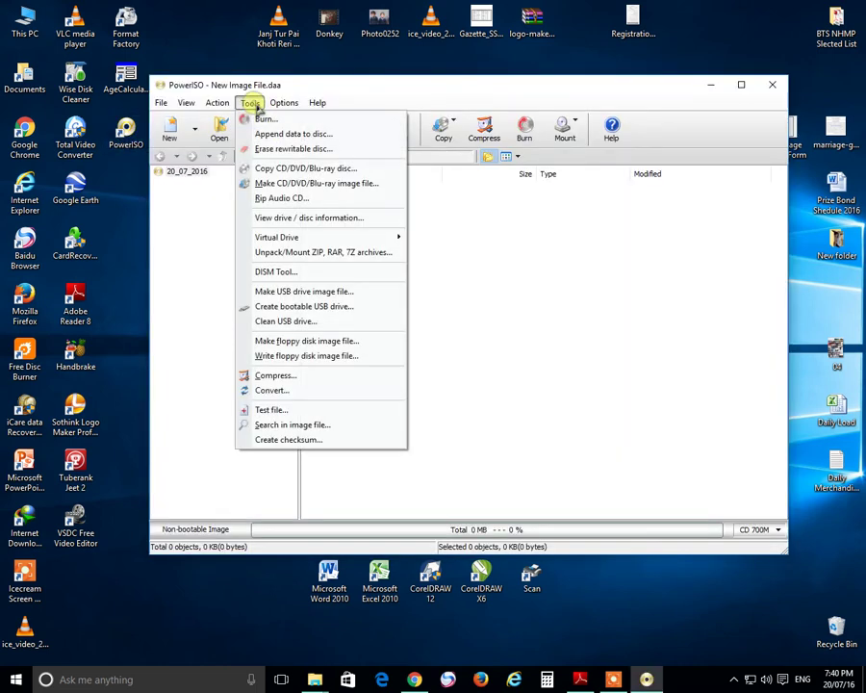
{"action": "left_click", "coordinate": [347, 306]}
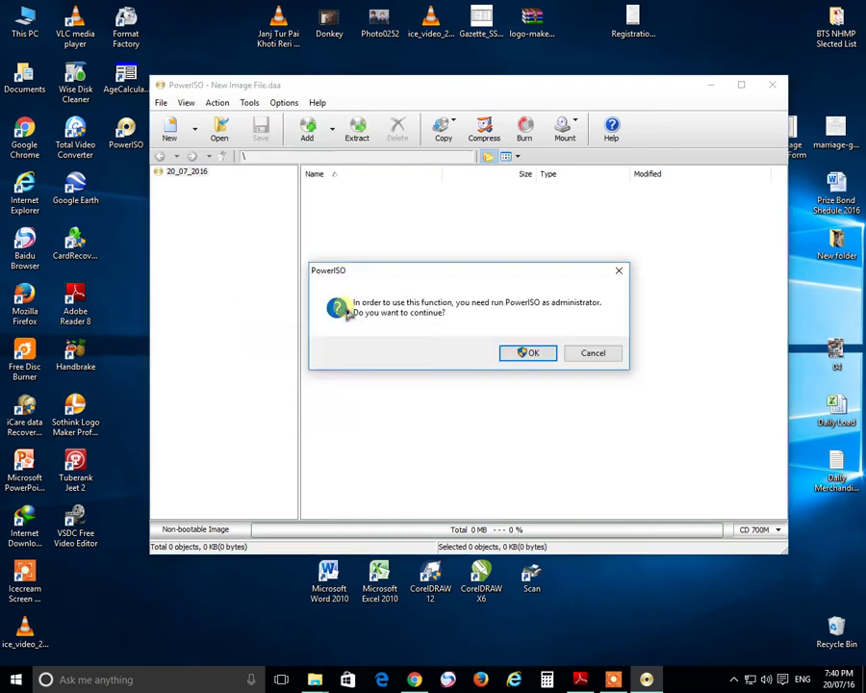
{"action": "left_click", "coordinate": [527, 352]}
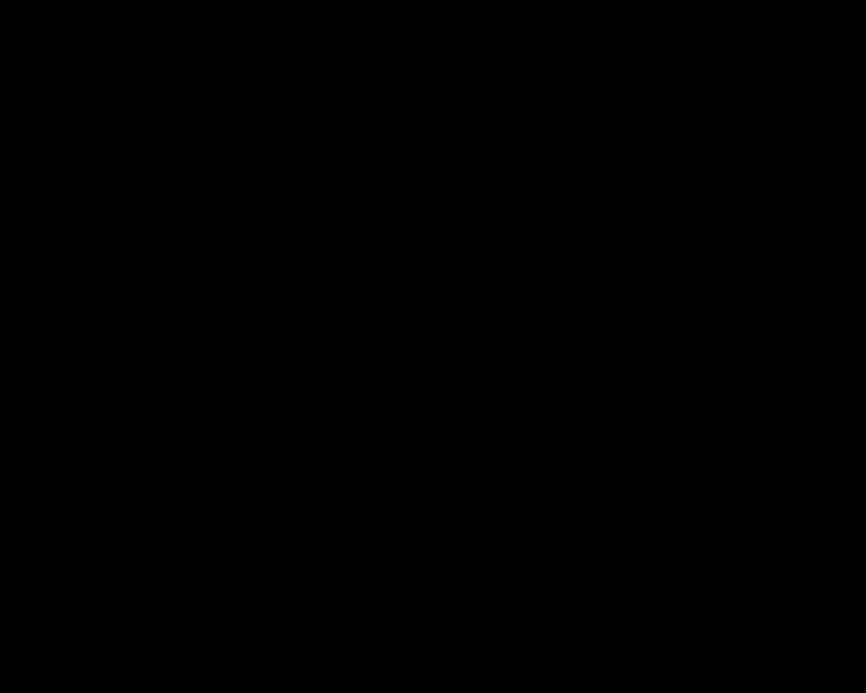
{"action": "left_click", "coordinate": [489, 368]}
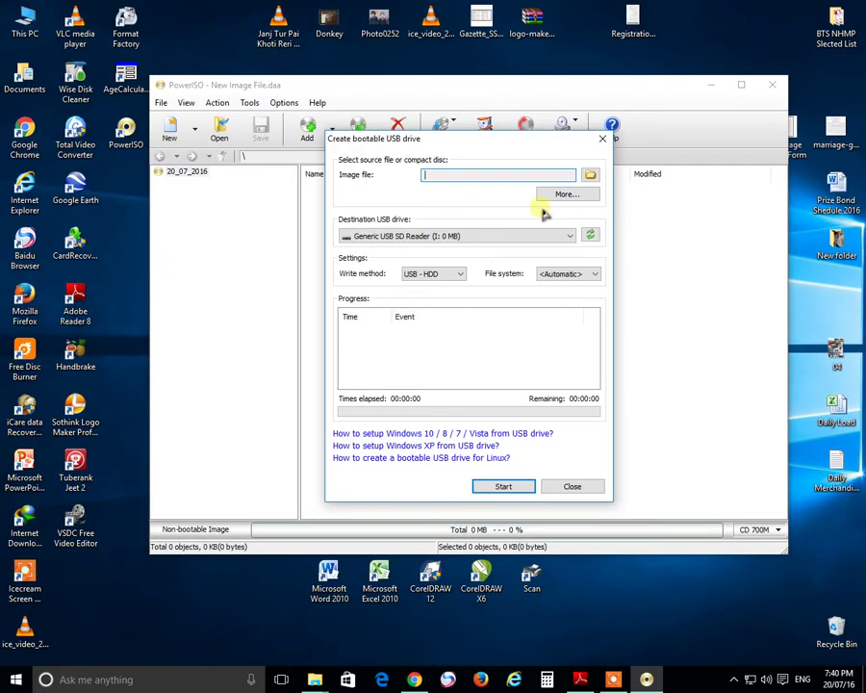
Load the Windows 7 image file from the desktop's Windows 7 folder as the source.
{"action": "left_click", "coordinate": [590, 175]}
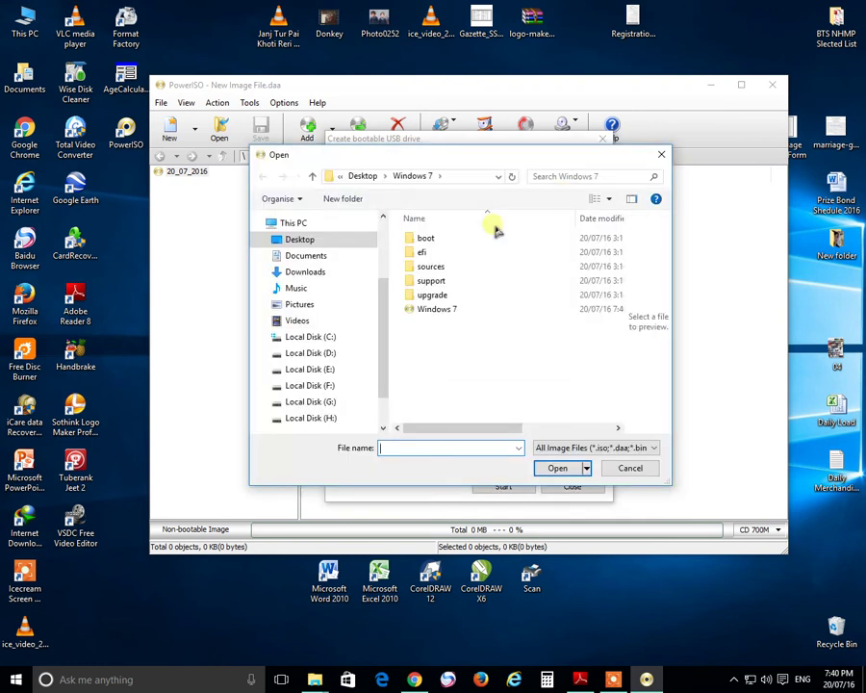
{"action": "left_click", "coordinate": [439, 309]}
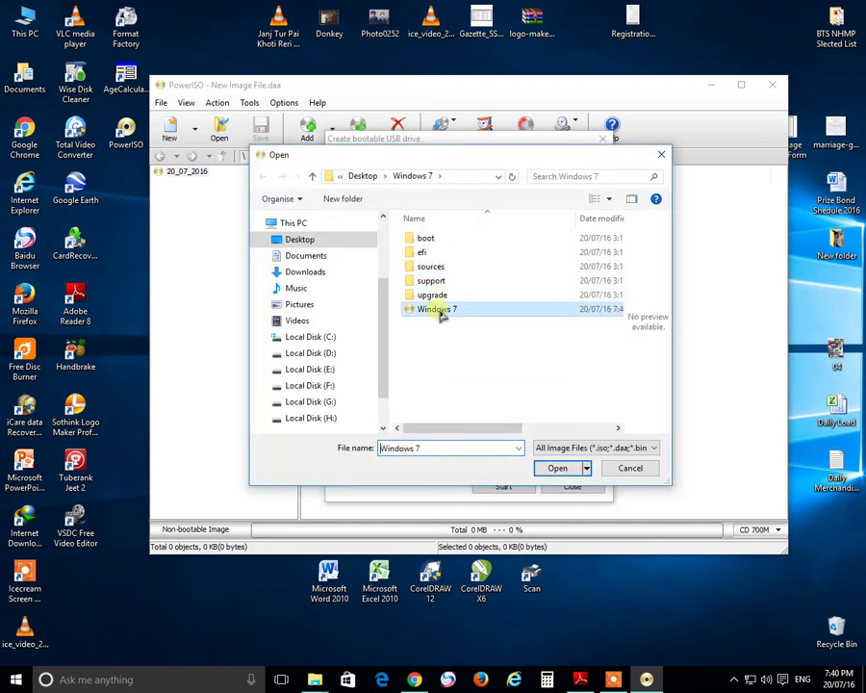
{"action": "left_click", "coordinate": [561, 469]}
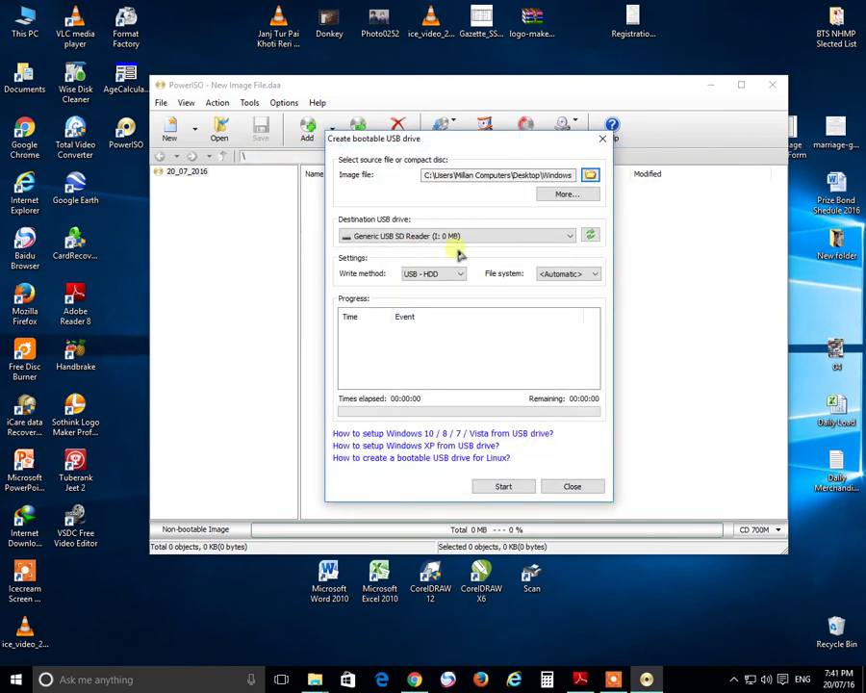
Choose the newly connected Generic Flash Disk (N: 4 GB) as the destination and start writing, accepting that its data is overwritten.
{"action": "left_click", "coordinate": [497, 240]}
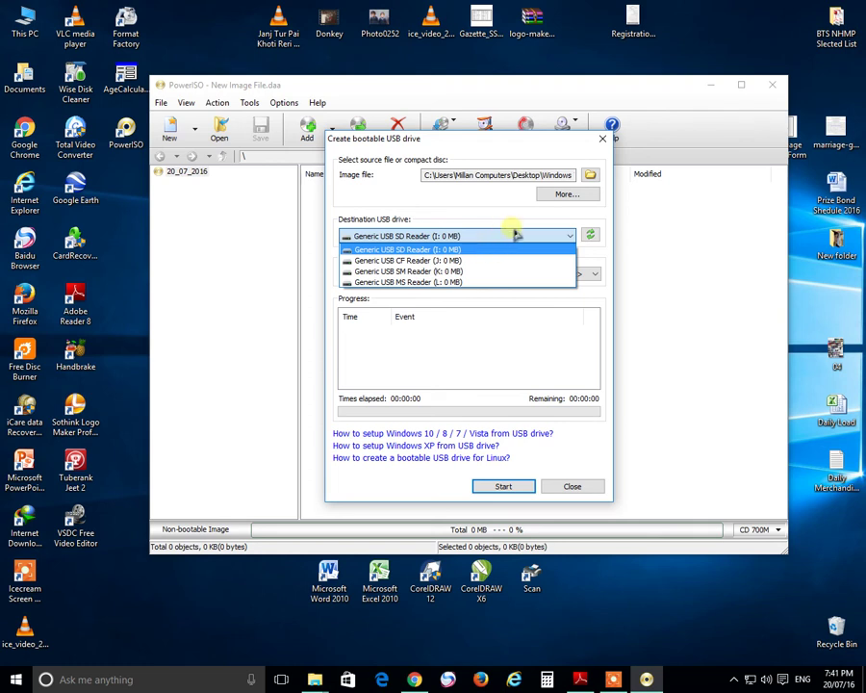
{"action": "left_click", "coordinate": [591, 237]}
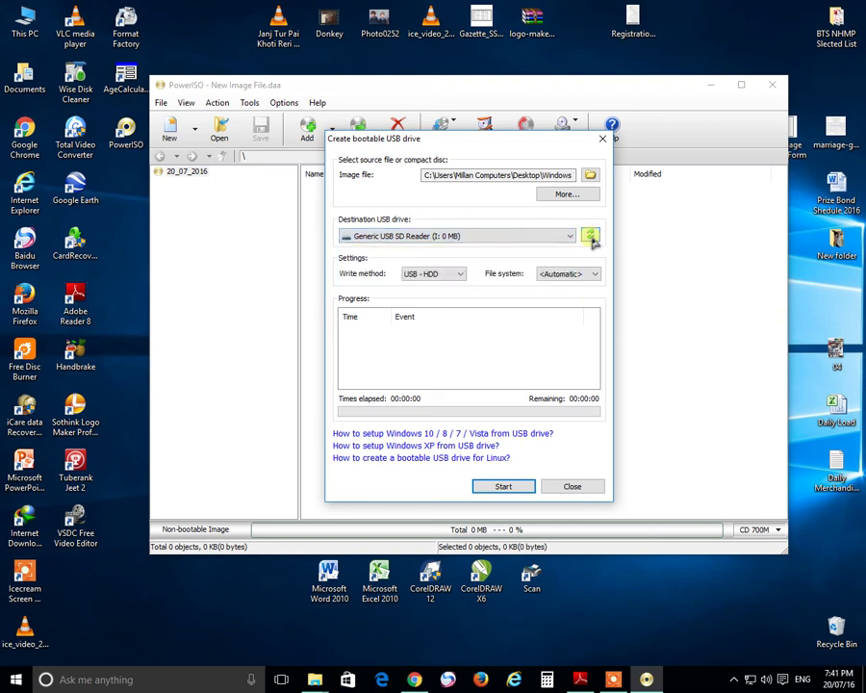
{"action": "left_click", "coordinate": [570, 237]}
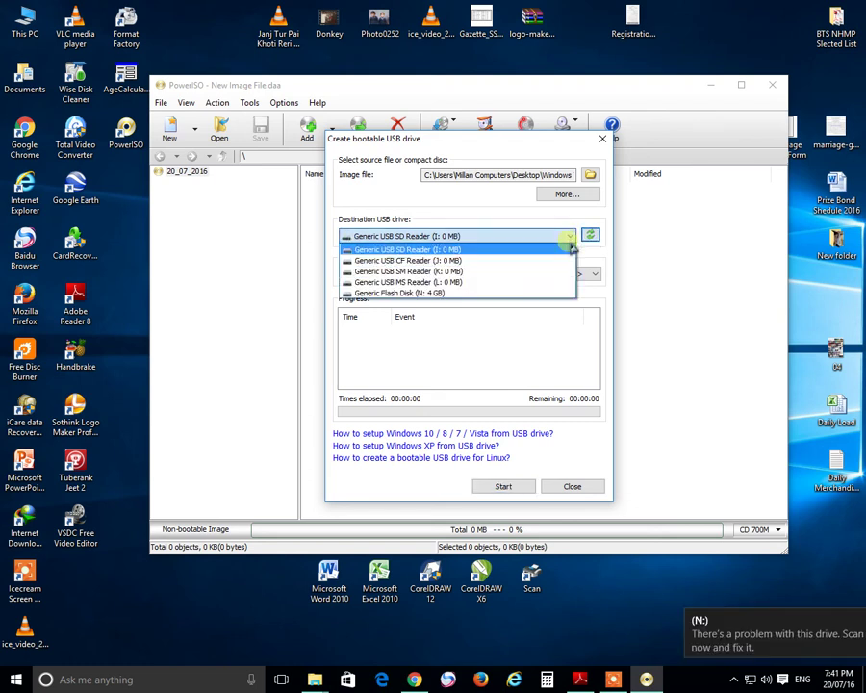
{"action": "left_click", "coordinate": [446, 293]}
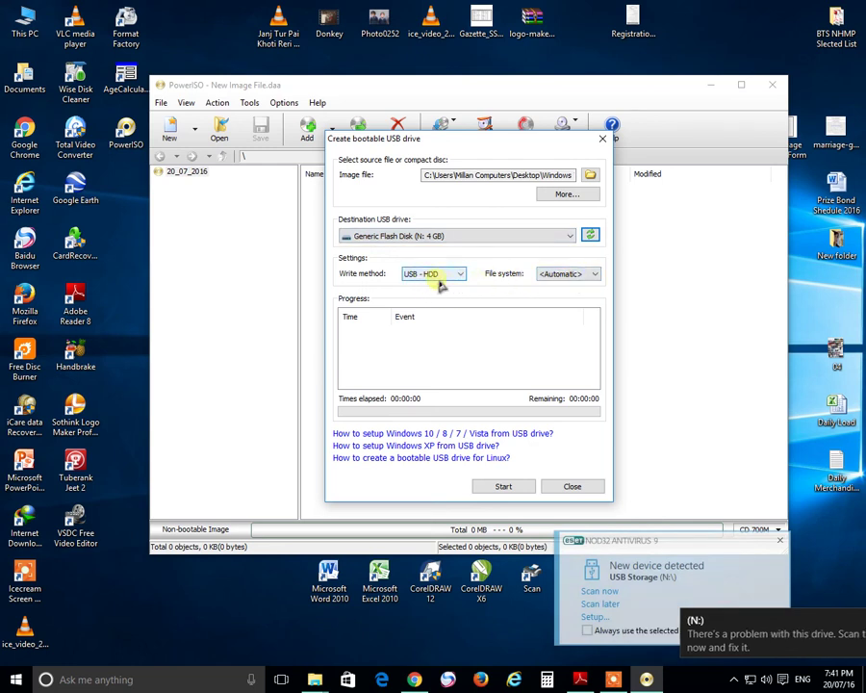
{"action": "left_click", "coordinate": [504, 487]}
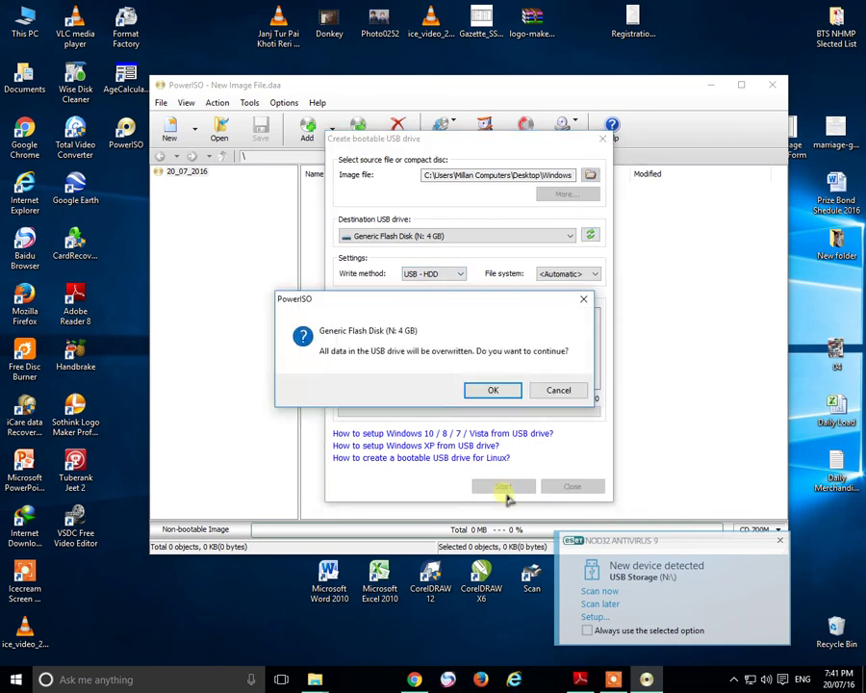
{"action": "left_click", "coordinate": [495, 390]}
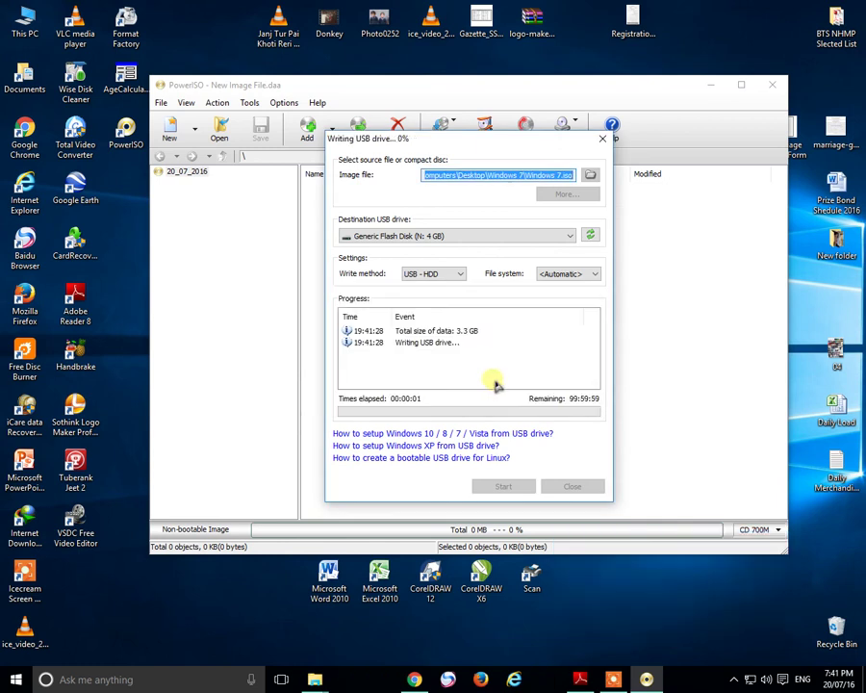